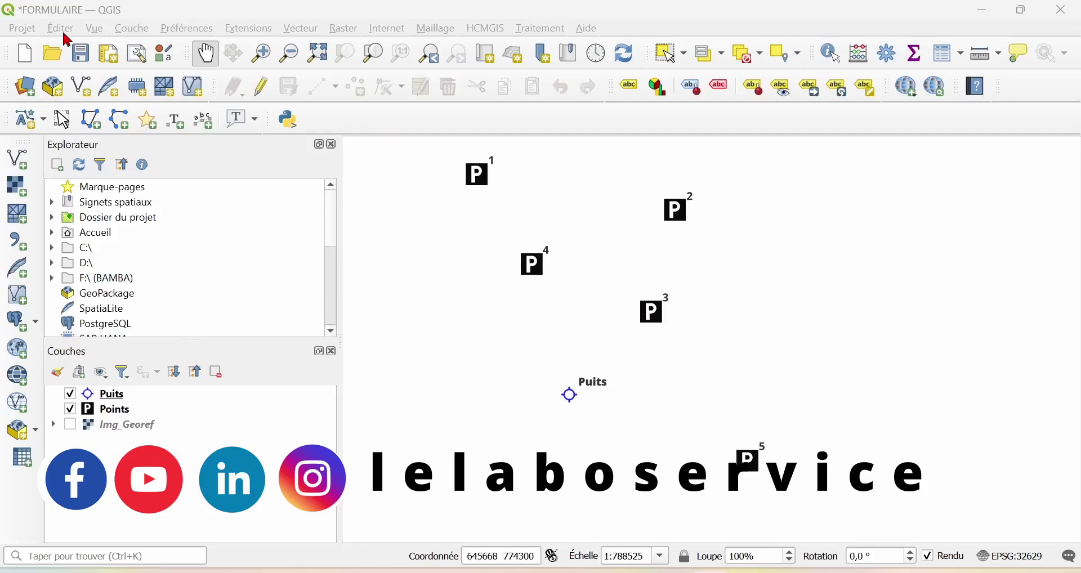
Step: Set the project's distance measurements to kilometres and its area measurements to square kilometres, and apply the project properties
left_click(24, 29)
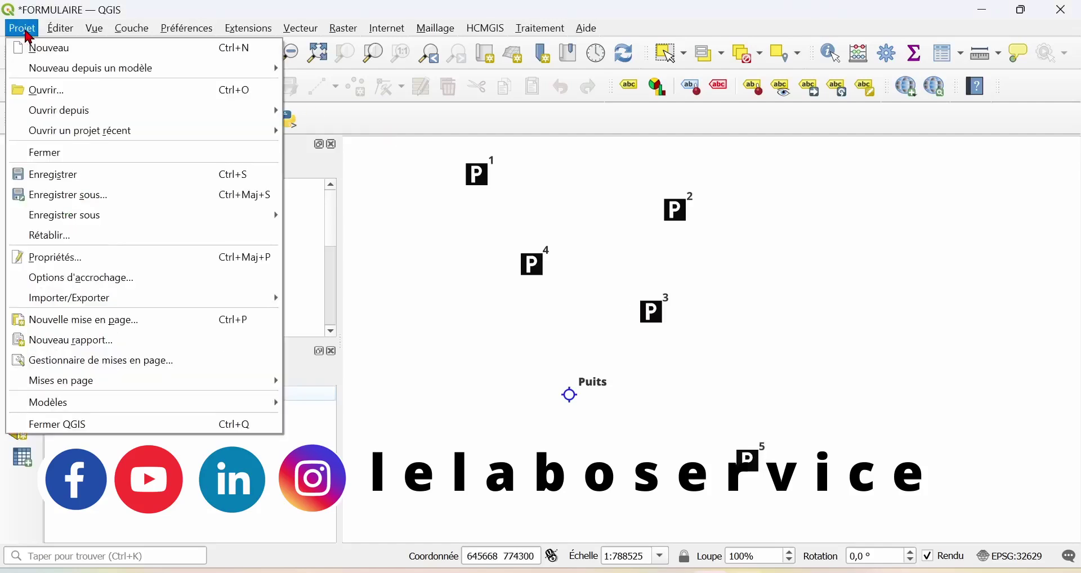
left_click(105, 262)
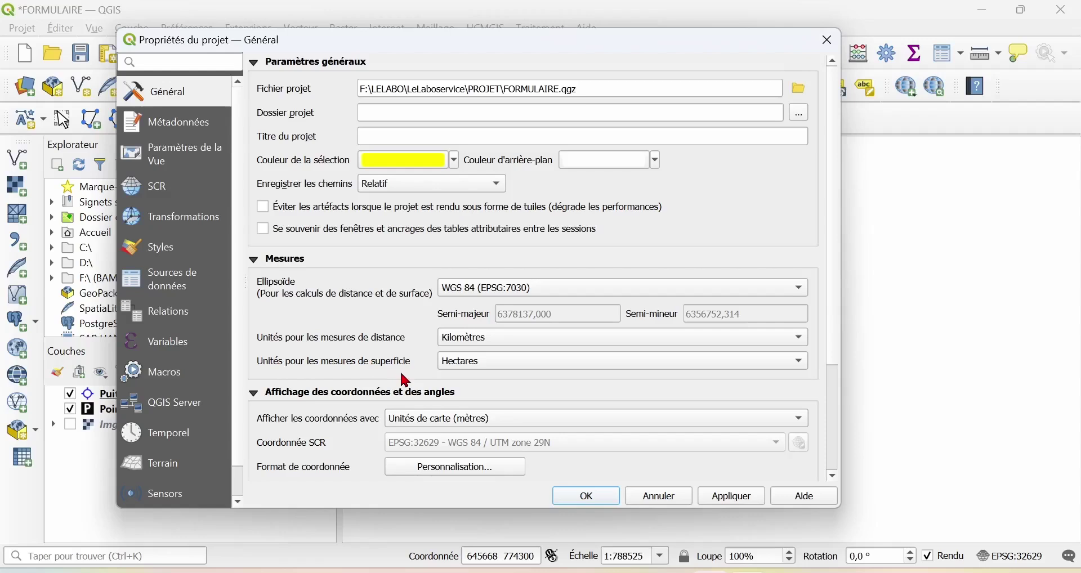
left_click(498, 341)
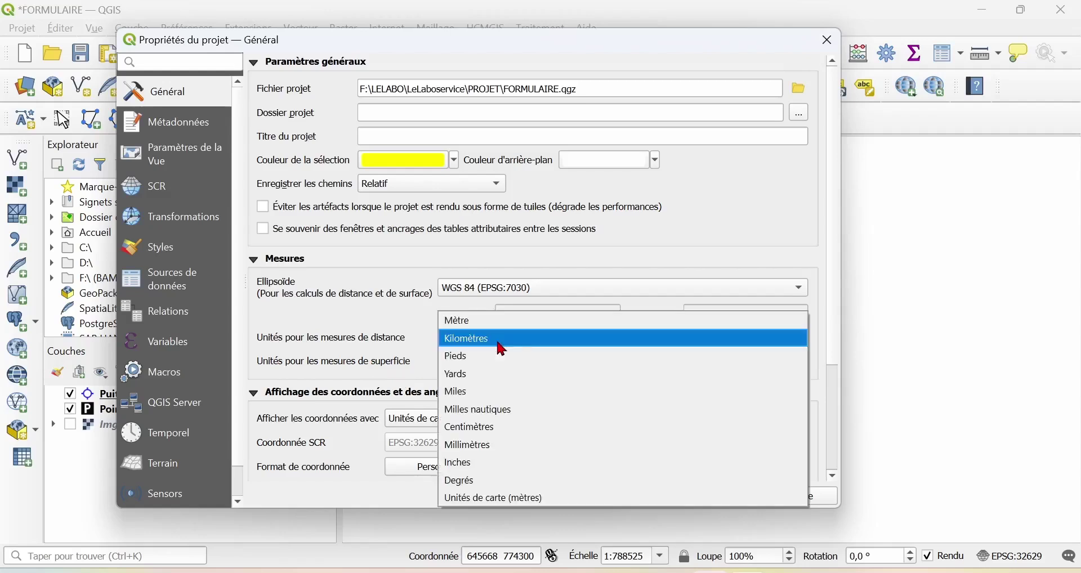
left_click(487, 341)
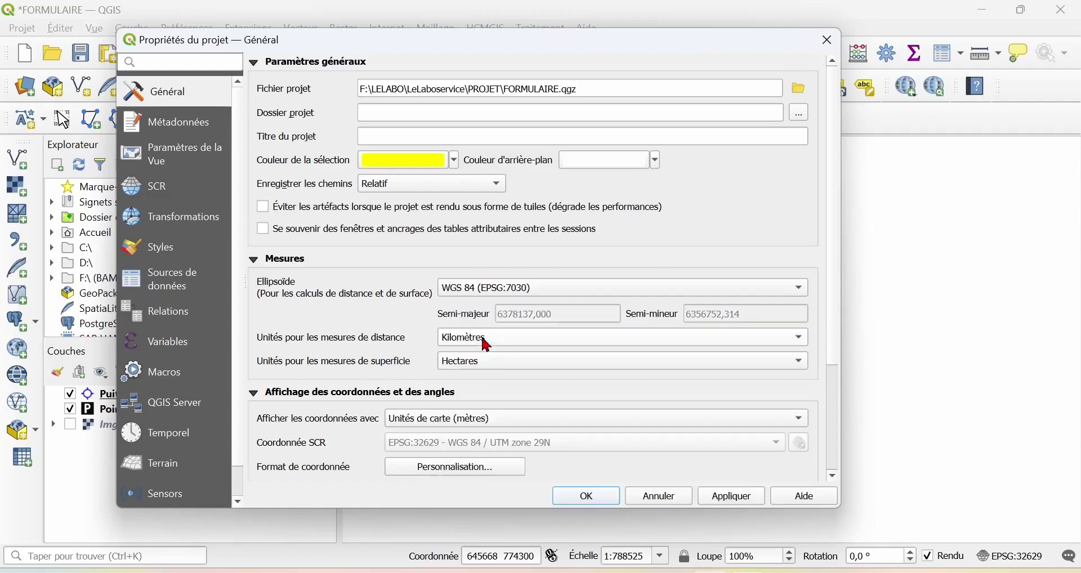
left_click(477, 364)
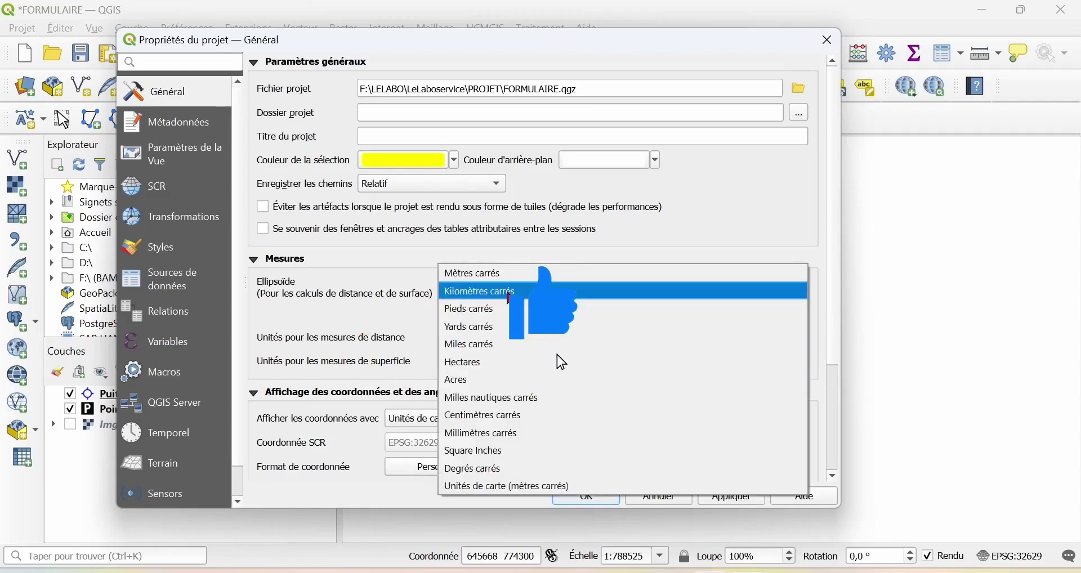
left_click(509, 294)
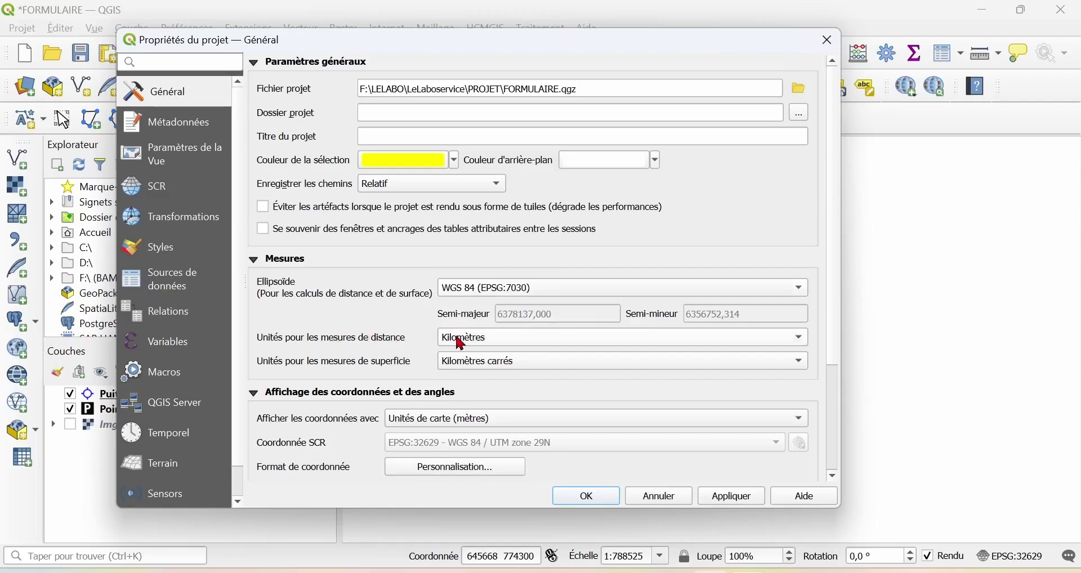
left_click(738, 500)
left_click(590, 500)
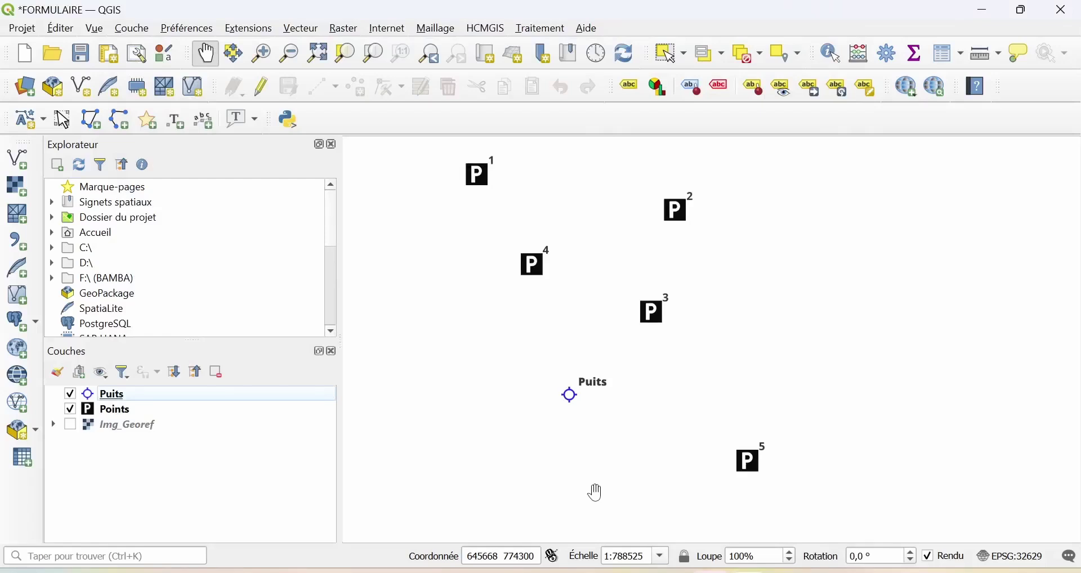
Step: Open the Distance matrix analysis tool and set Points as the input layer with fid as its unique ID field
left_click(300, 33)
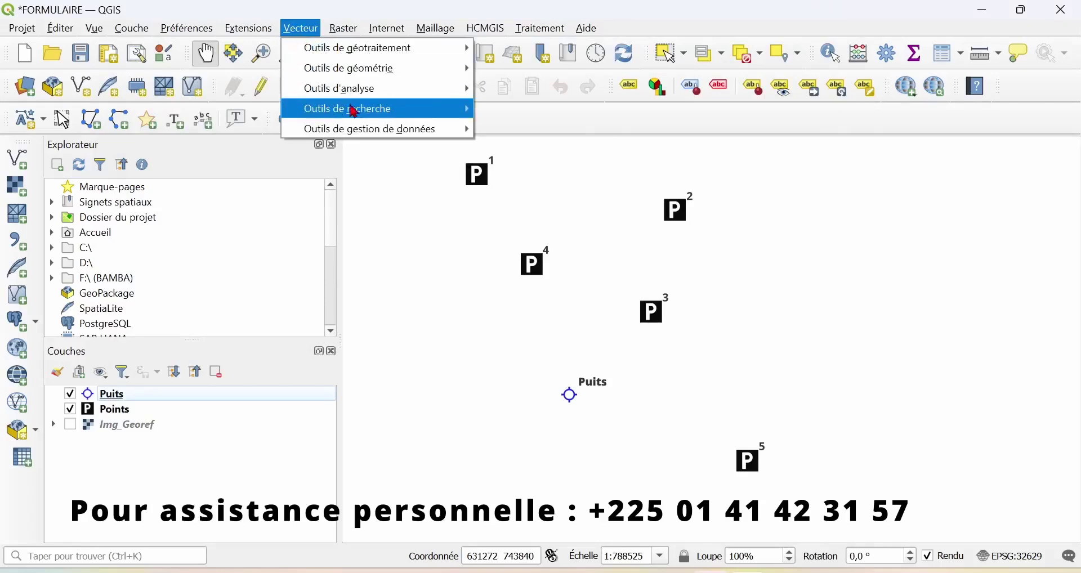
mouse_move(391, 100)
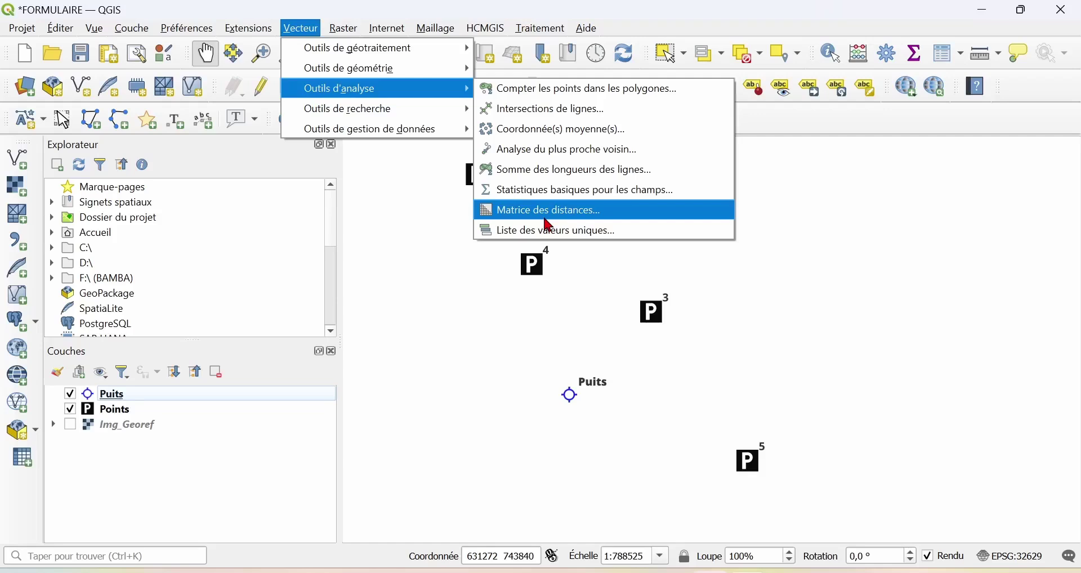
left_click(660, 216)
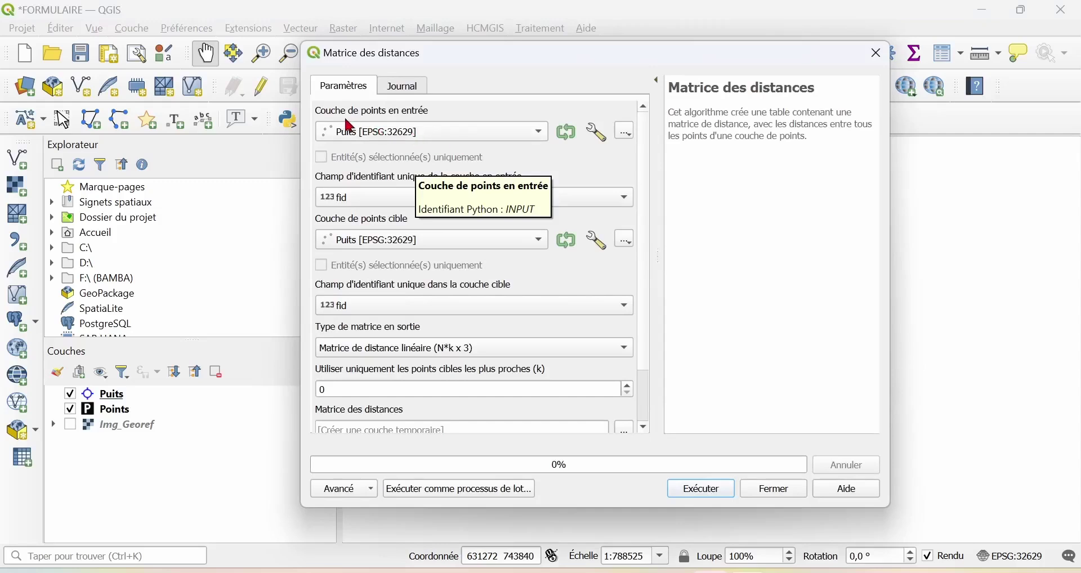
left_click(438, 137)
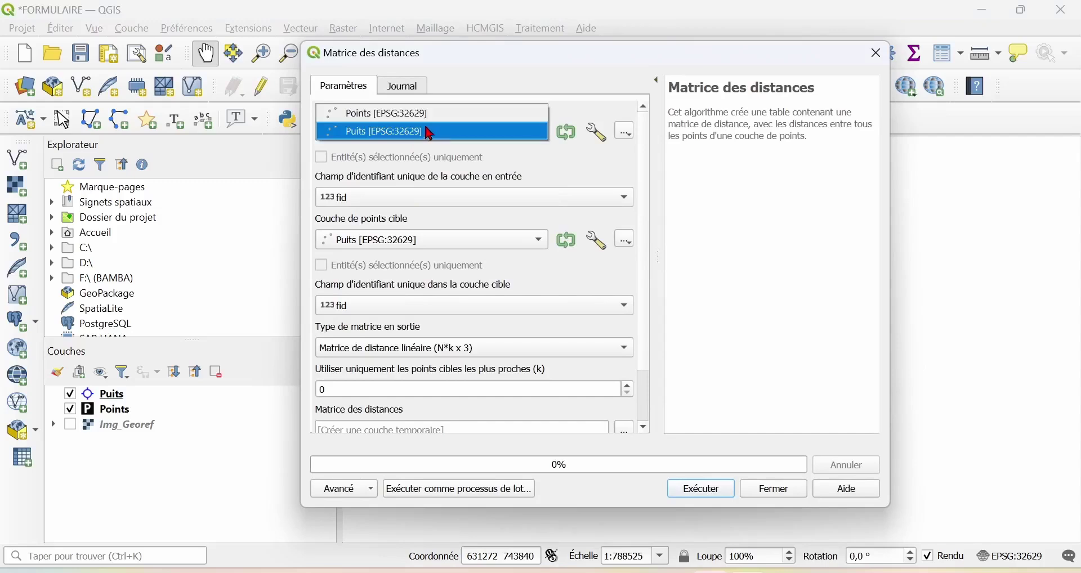
left_click(402, 118)
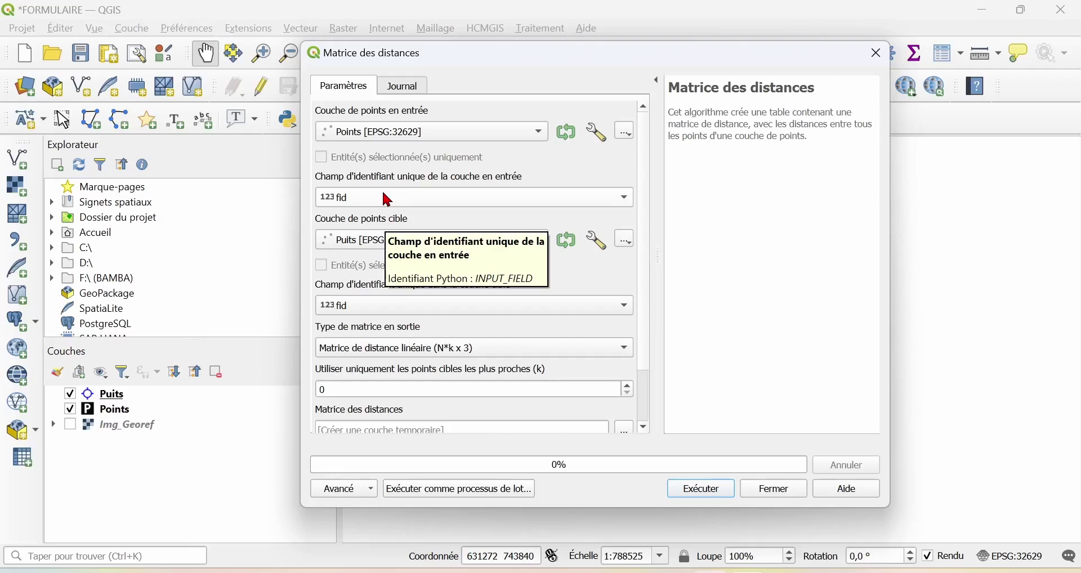
left_click(456, 196)
left_click(457, 197)
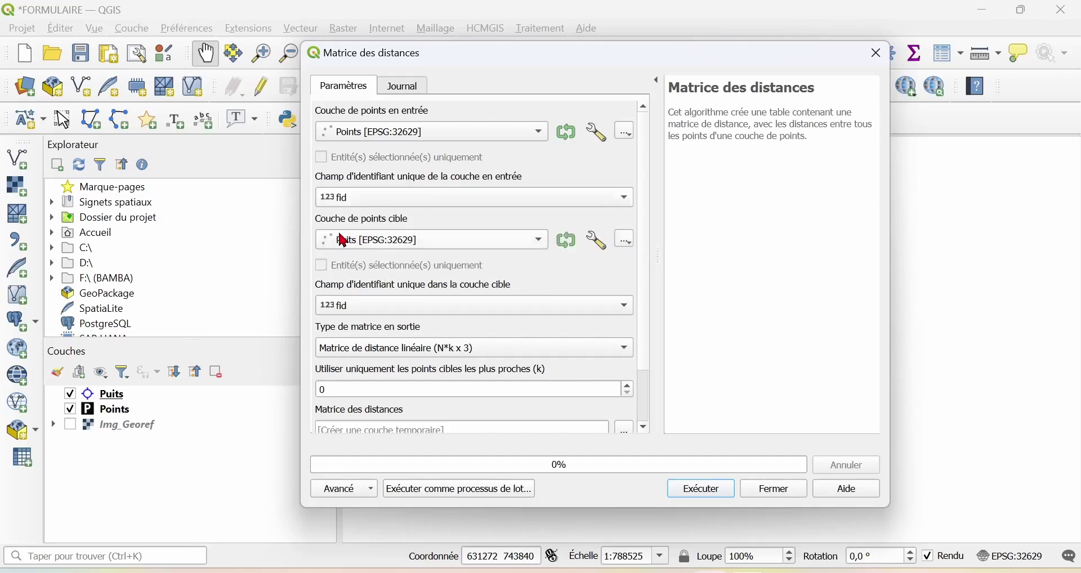
Step: Choose Puits as the target point layer with fid as its unique ID field
left_click(464, 239)
left_click(388, 240)
left_click(465, 313)
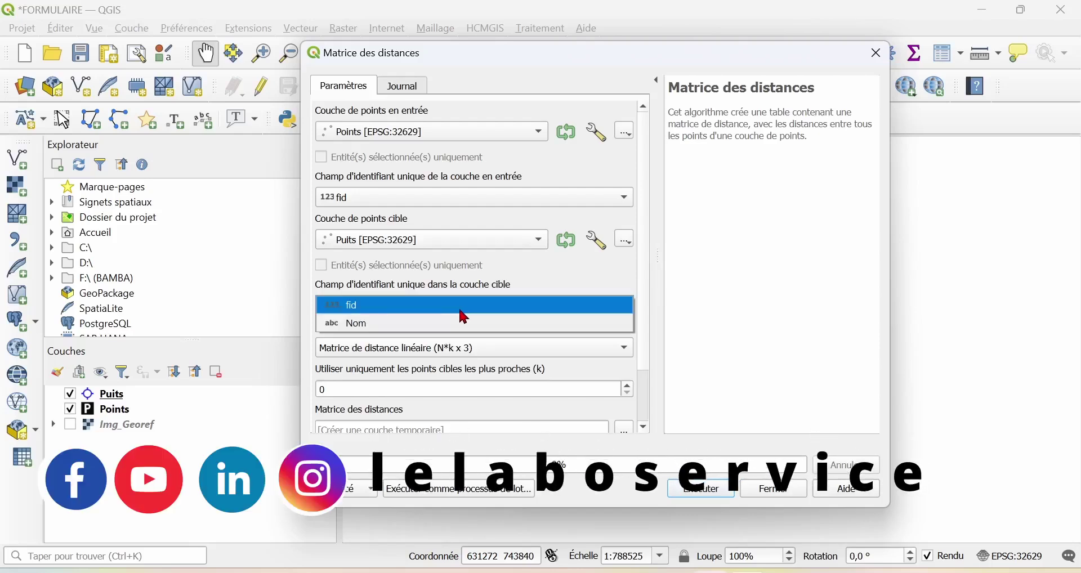
left_click(458, 312)
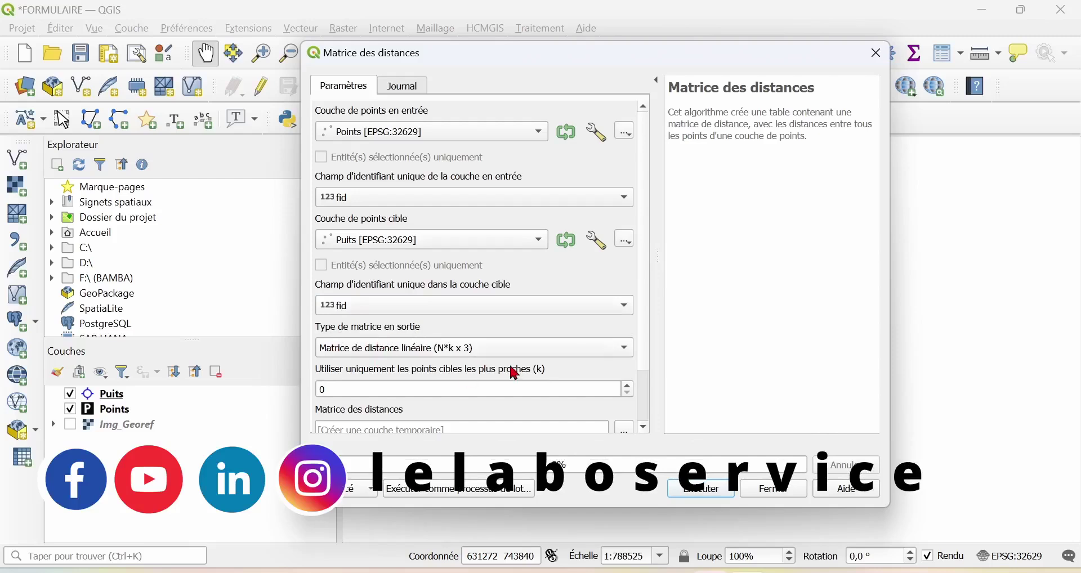
Step: Choose the linear distance matrix (N*k x 3) as output type, keep the temporary layer output, and run the algorithm
left_click(617, 353)
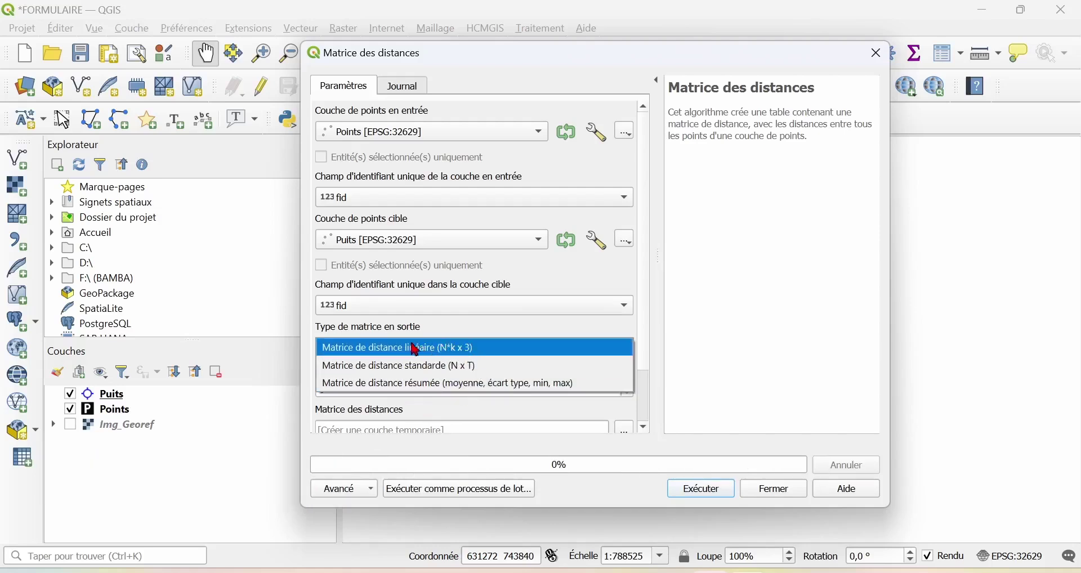
left_click(498, 359)
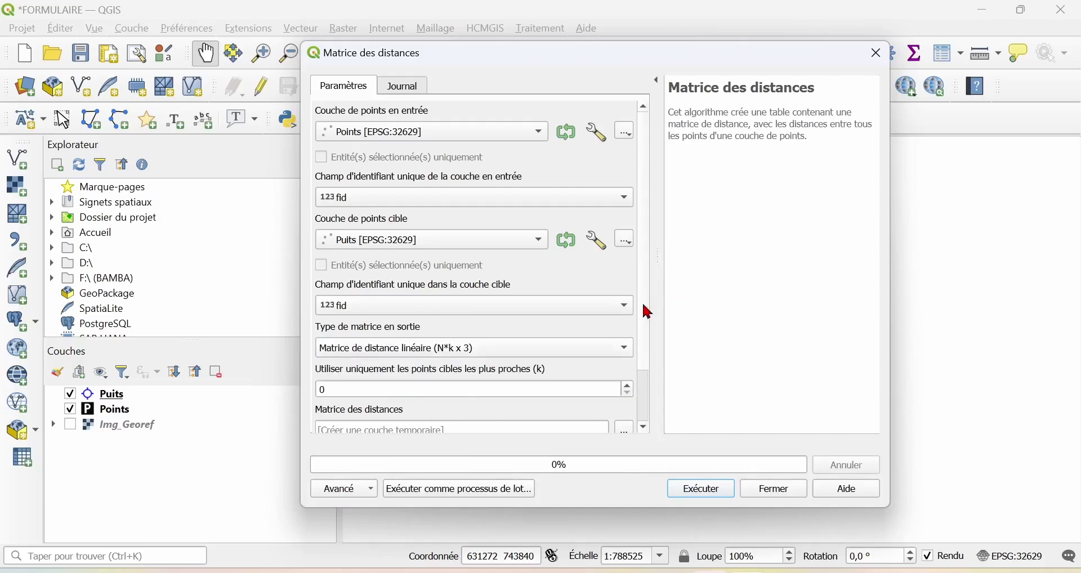
left_click_drag(649, 314, 644, 393)
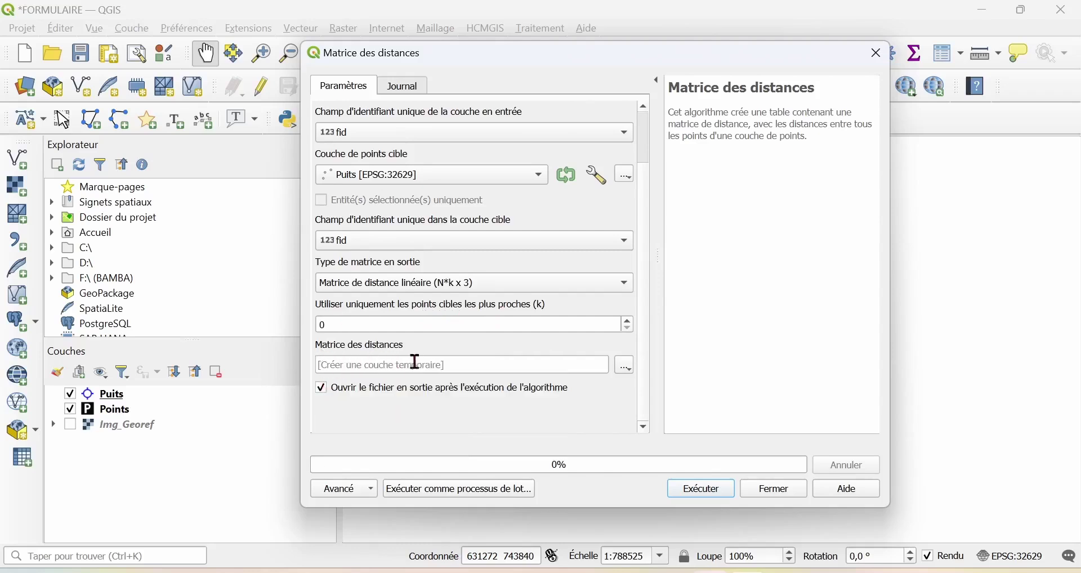
left_click(626, 366)
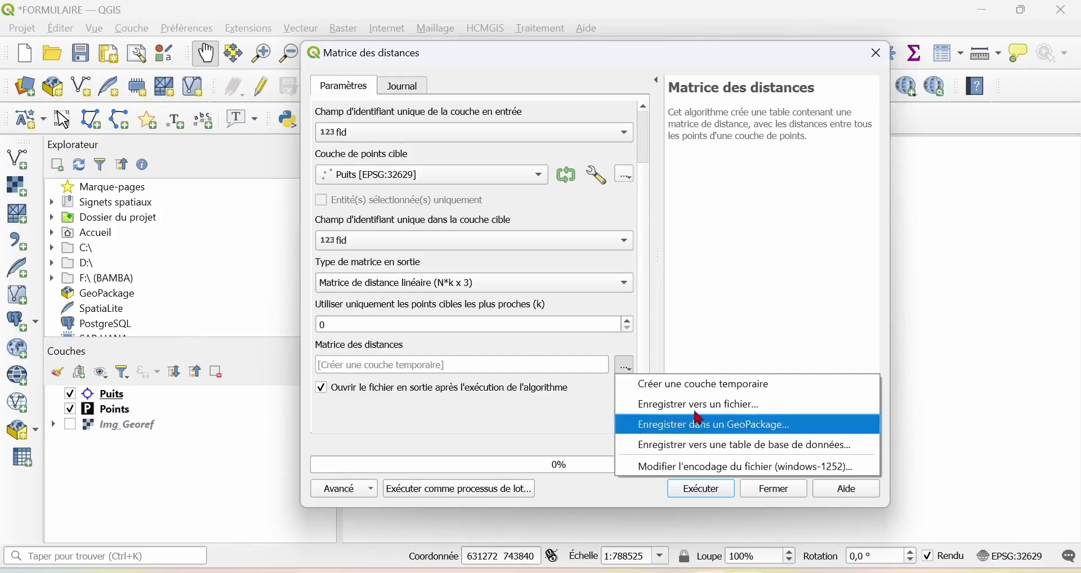
left_click(541, 421)
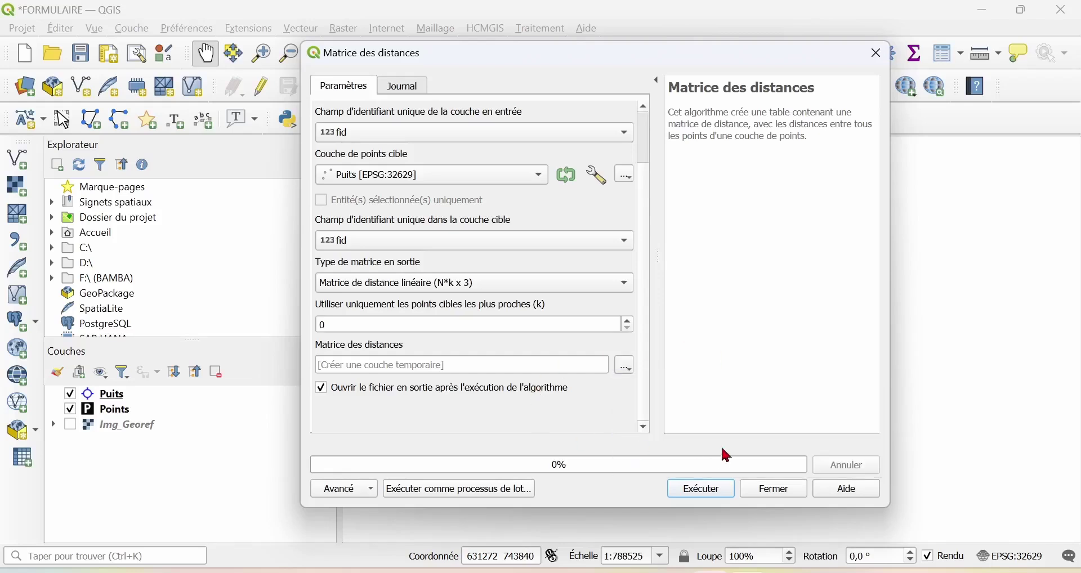
left_click(719, 496)
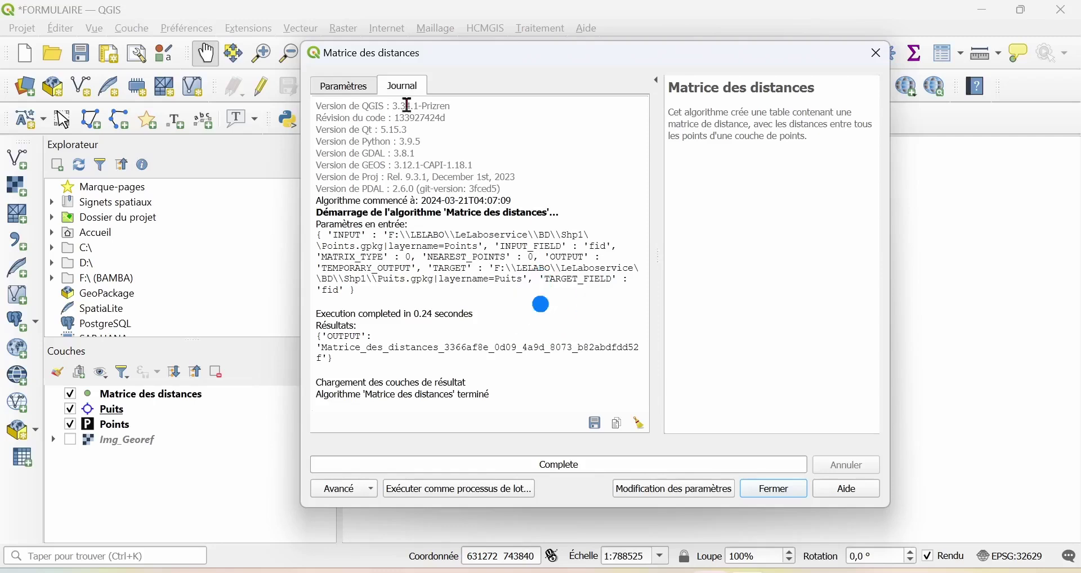
Step: Review the distance matrix parameters, run the algorithm again with the same settings and close the dialog
left_click(347, 87)
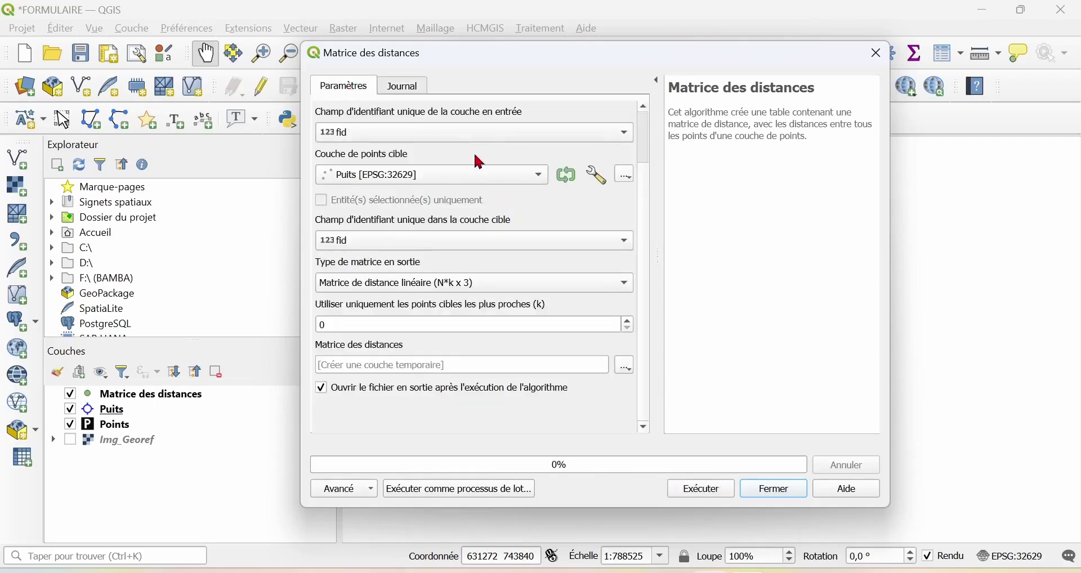
scroll(482, 209, "up", 2)
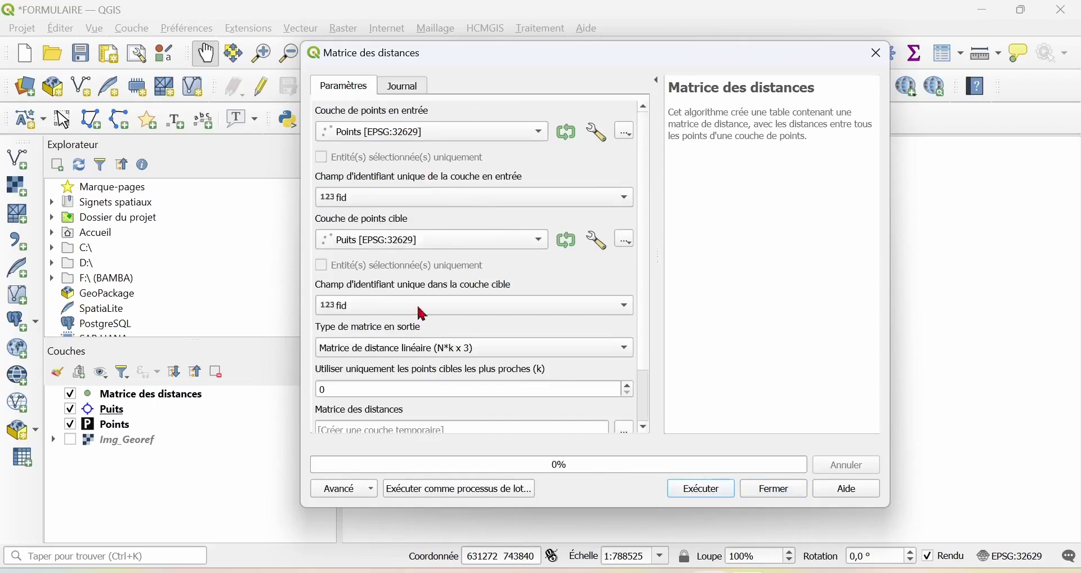
scroll(650, 322, "down", 2)
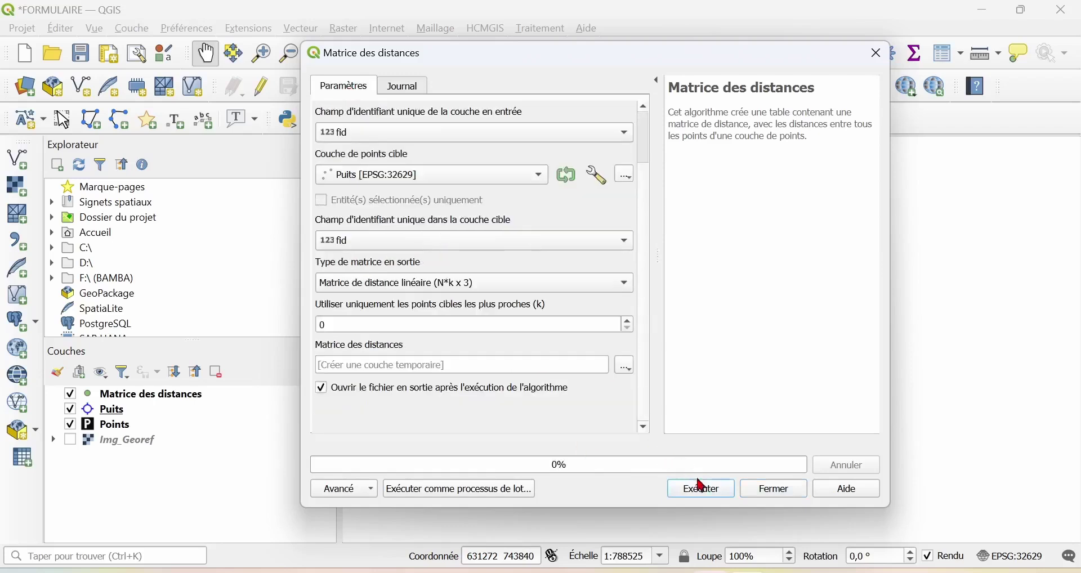
left_click(708, 495)
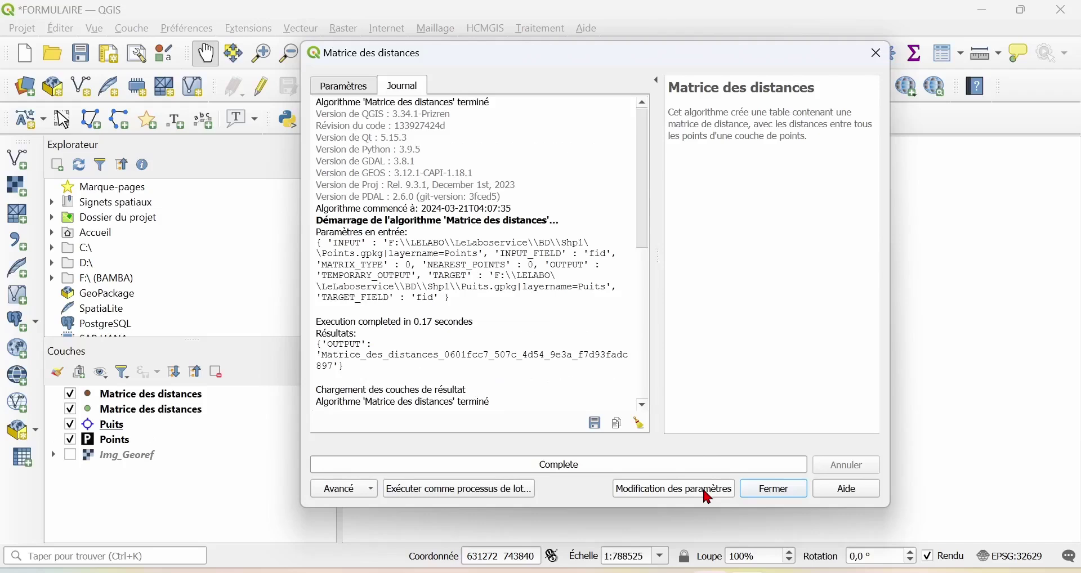
left_click(773, 495)
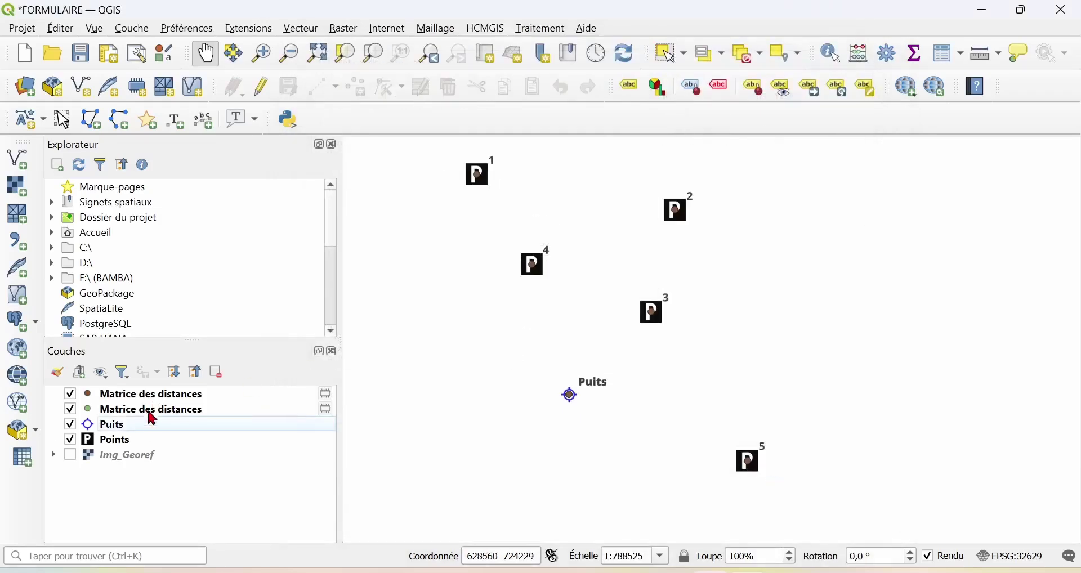
Step: Remove the uppermost of the two Matrice des distances layers from the project
left_click(150, 396)
left_click(217, 372)
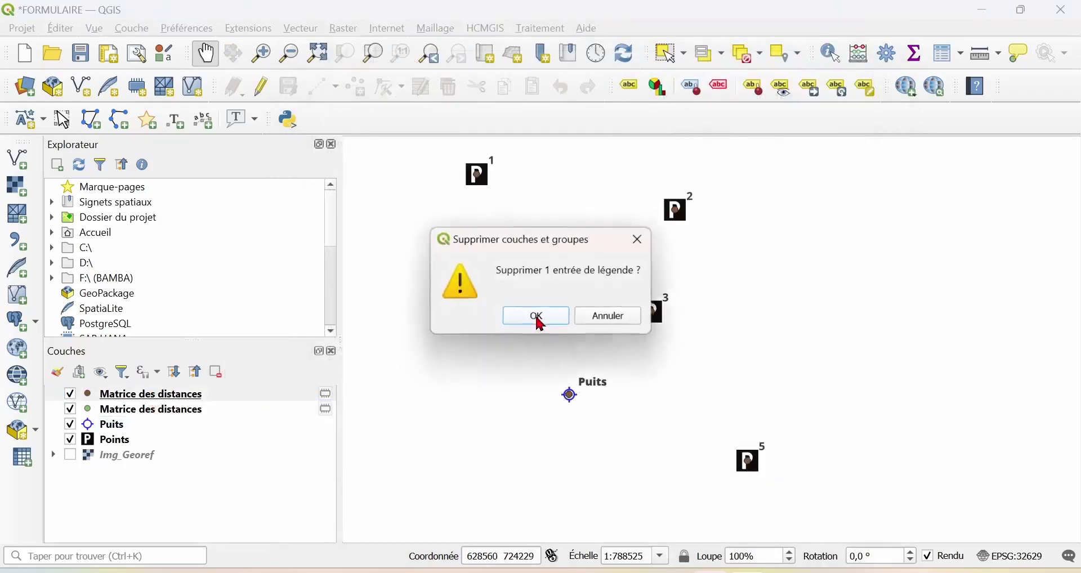
left_click(530, 318)
Step: Open the attribute table of the Matrice des distances layer and arrange it beside the map points
left_click(161, 397)
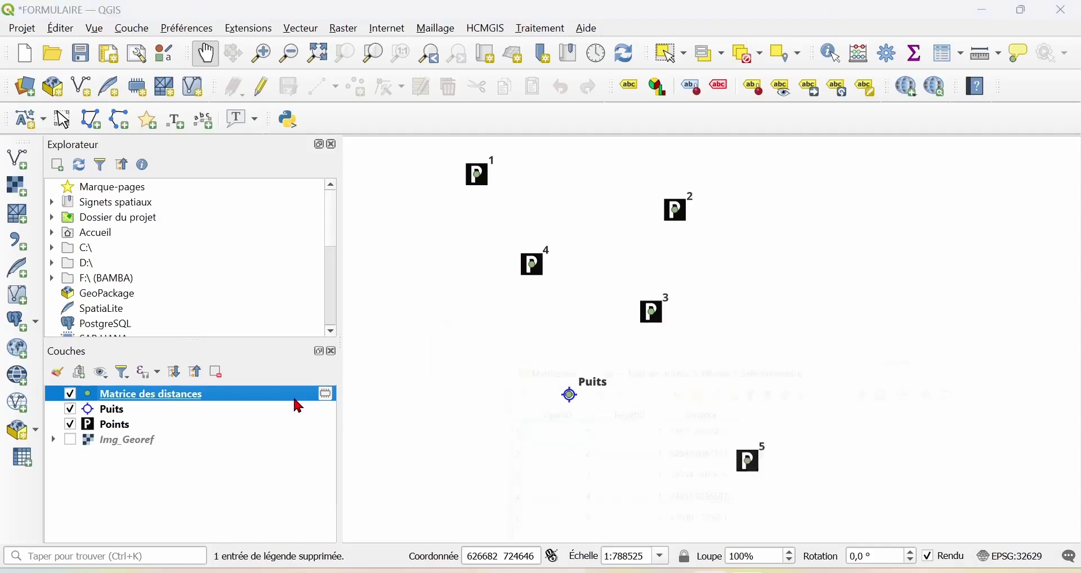
key("F6")
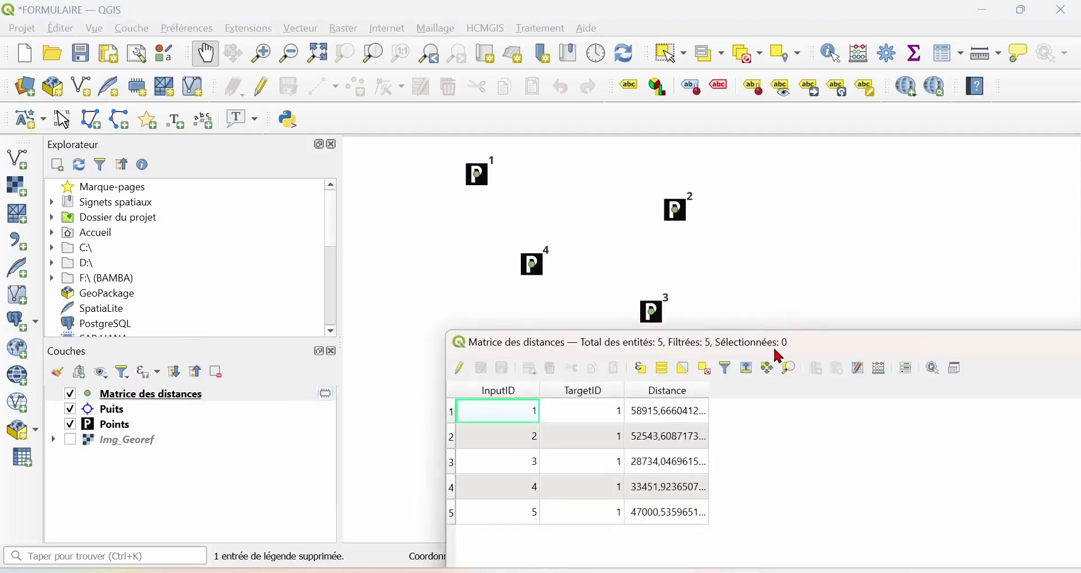
left_click_drag(777, 352, 924, 417)
left_click_drag(538, 262, 451, 233)
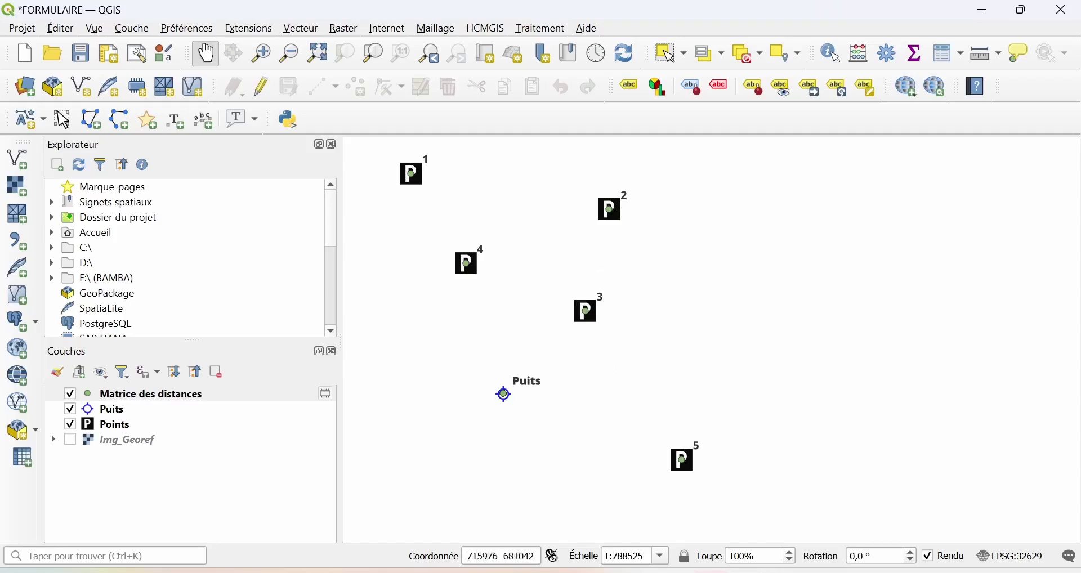
mouse_move(762, 558)
left_click(815, 518)
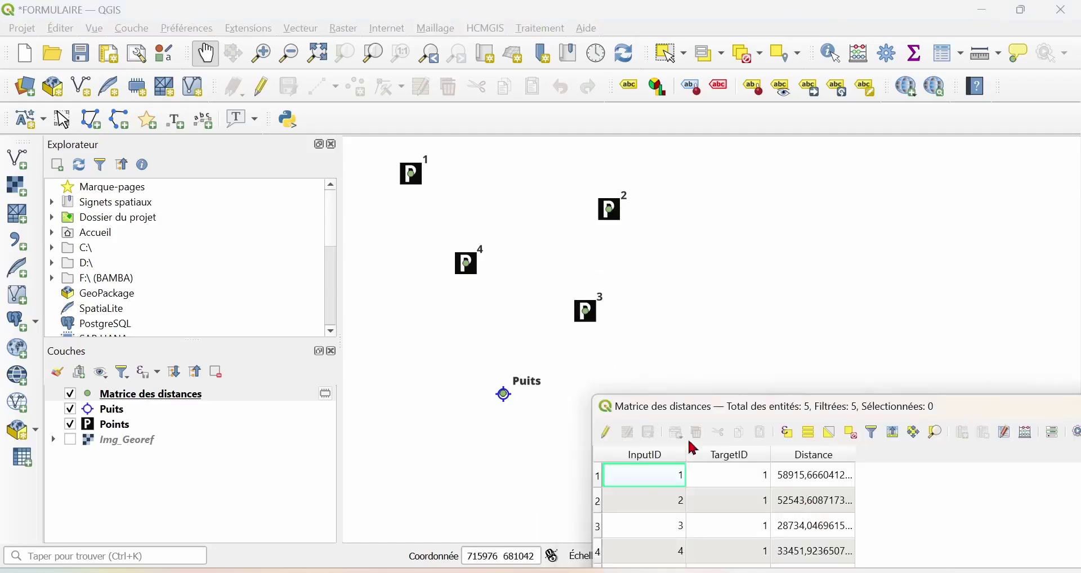
Step: Select records 1 to 5 one at a time in the distance table to match each distance with its map point
left_click(600, 482)
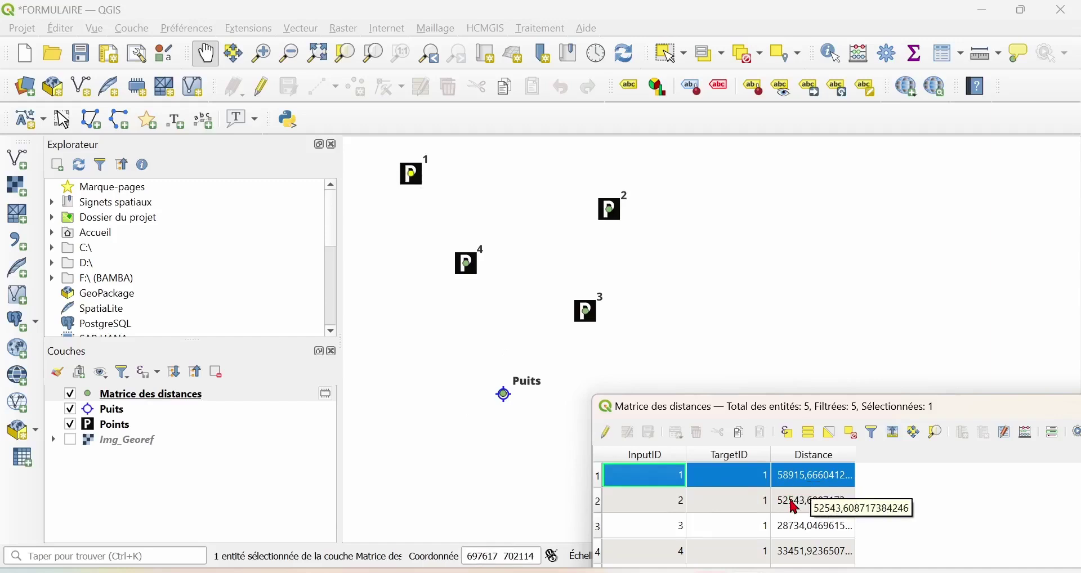
left_click(601, 507)
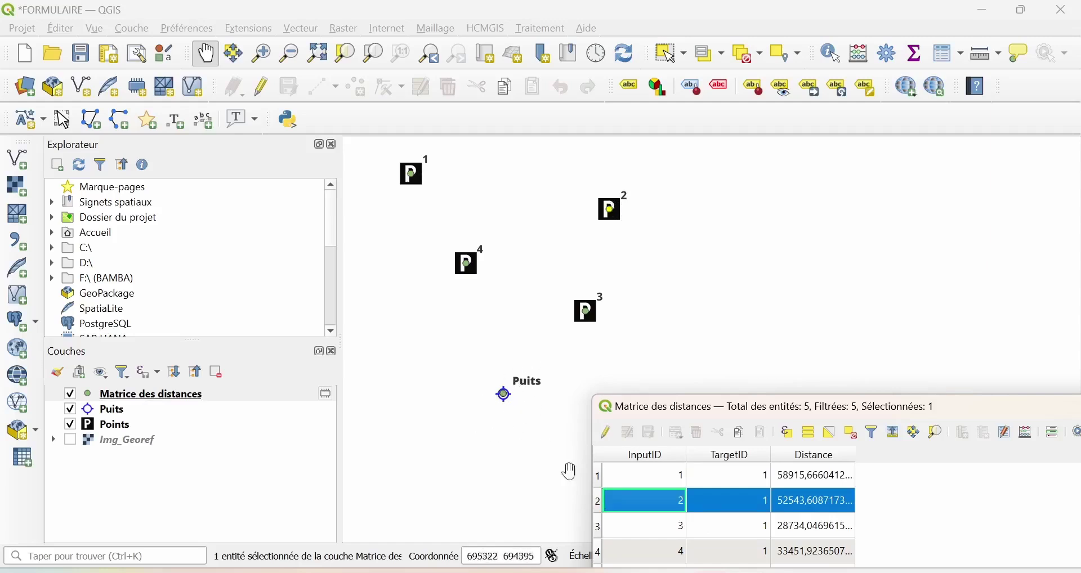
left_click(600, 528)
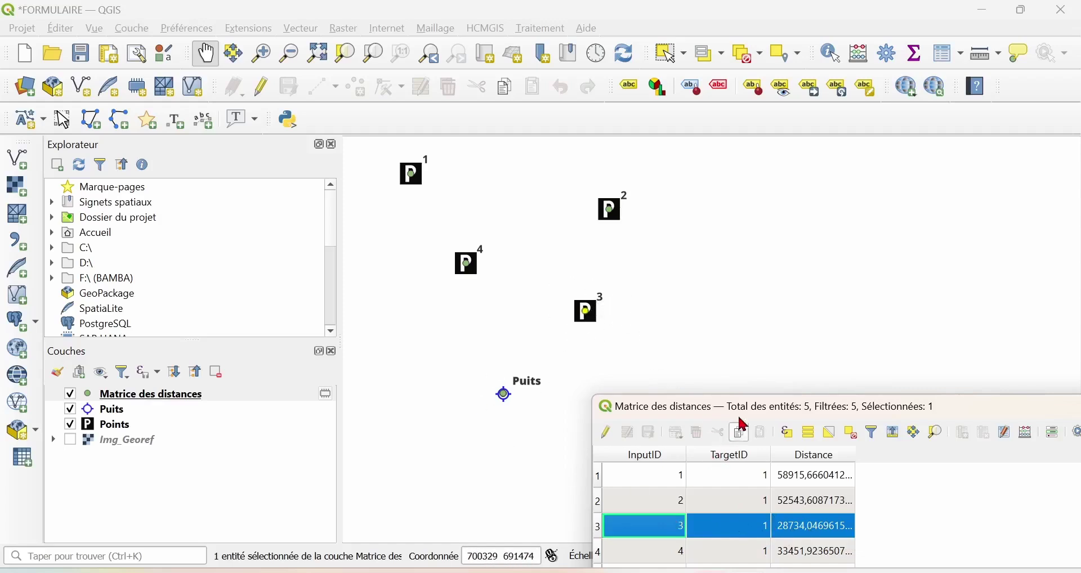
left_click_drag(739, 408, 797, 170)
left_click(658, 313)
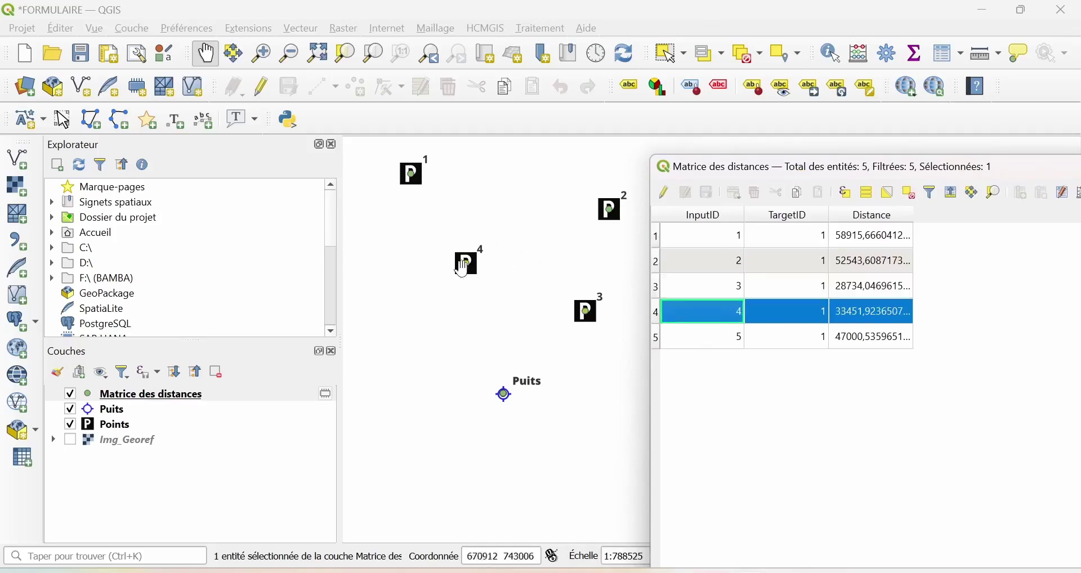
left_click(657, 339)
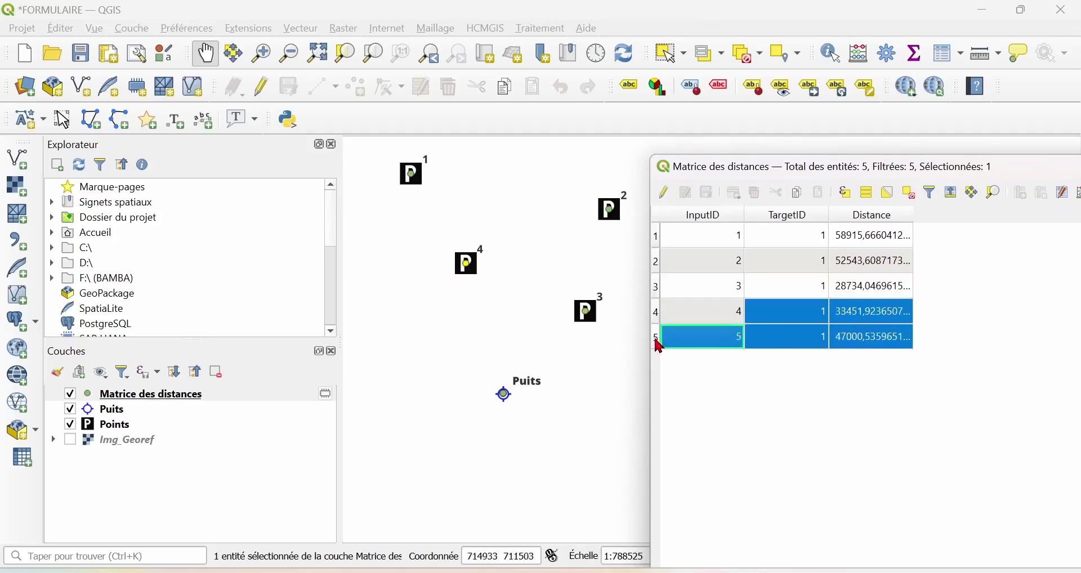
left_click_drag(772, 159, 957, 231)
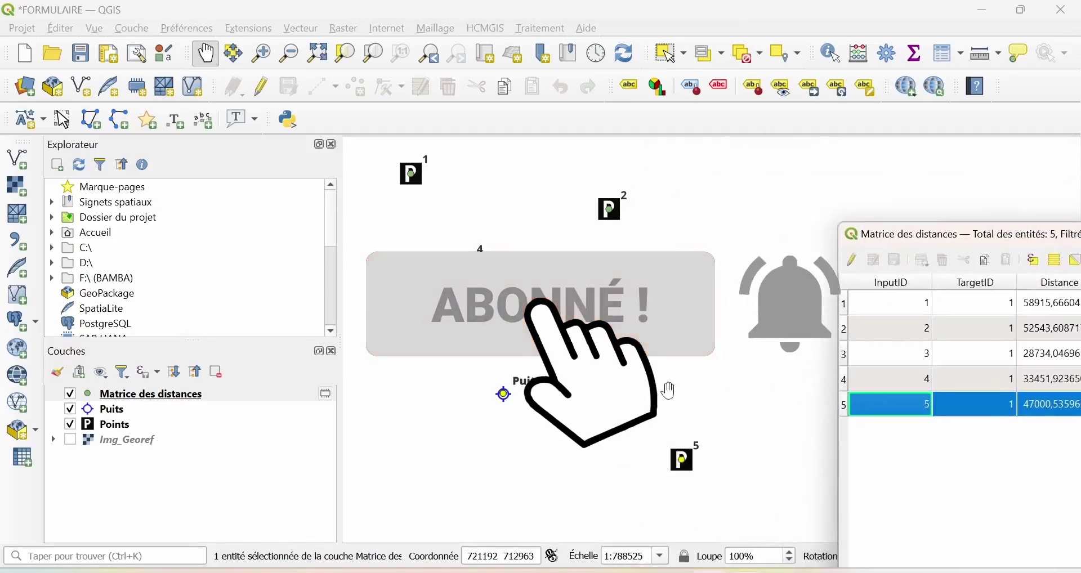